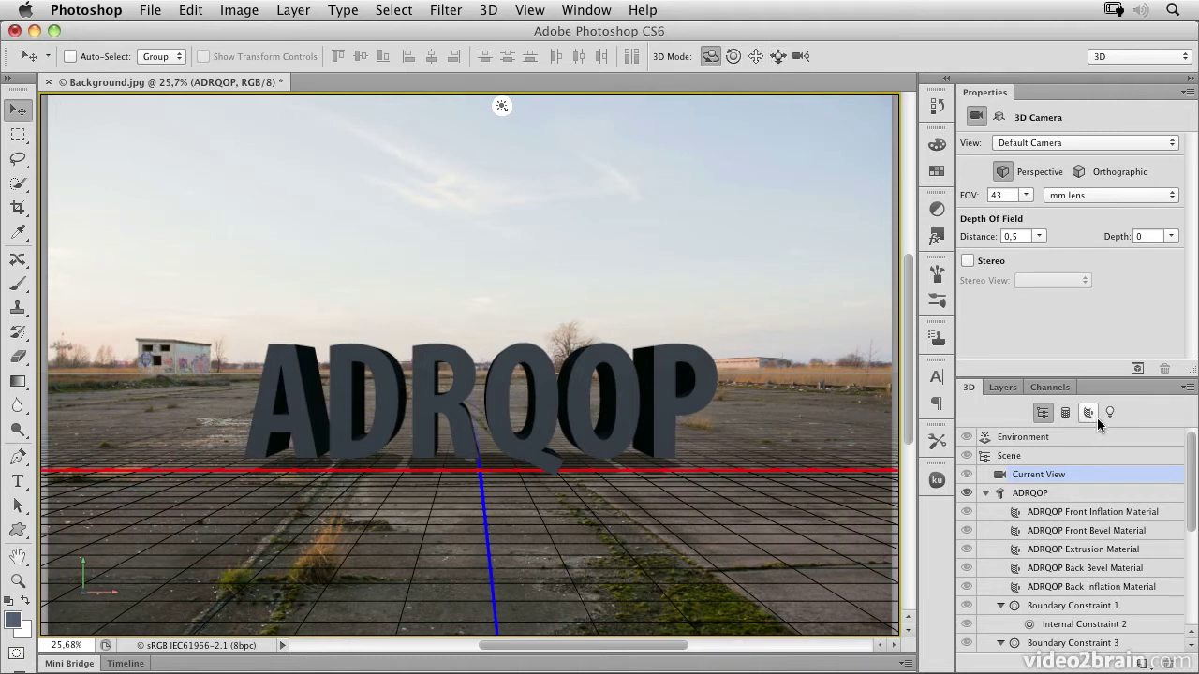
- Show the Layers list, make the ADRQOP 3D layer active, and return to the 3D Orbit tool
{"action": "left_click", "coordinate": [1018, 387]}
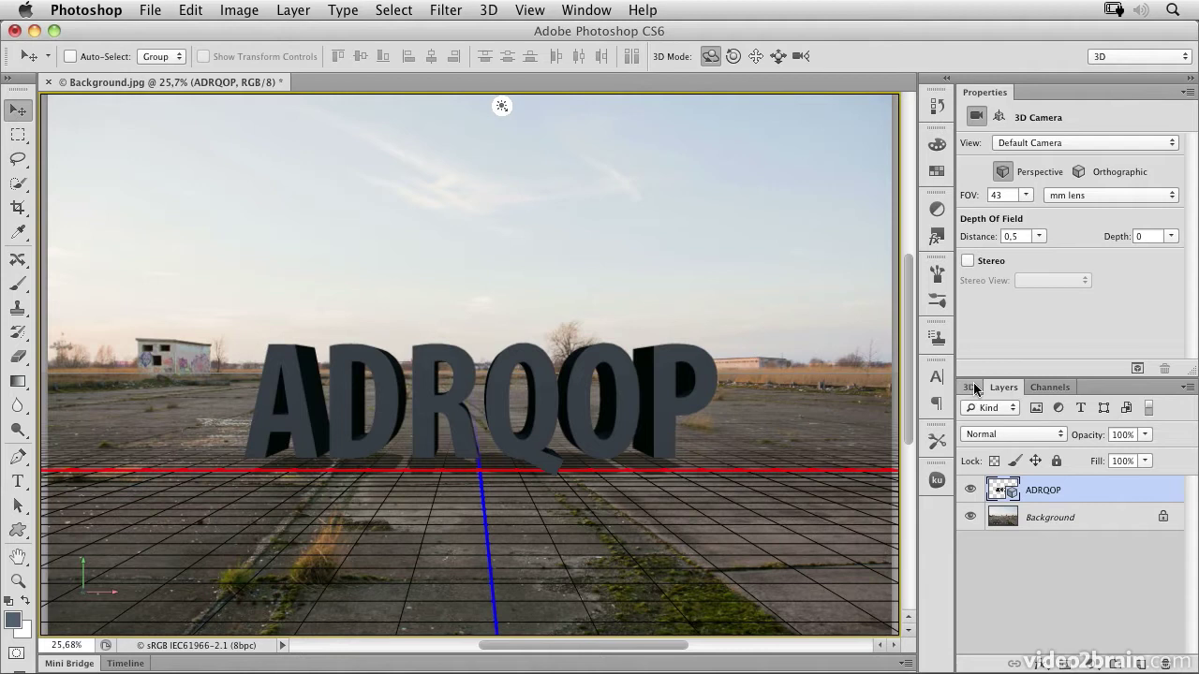
{"action": "left_click", "coordinate": [1003, 518]}
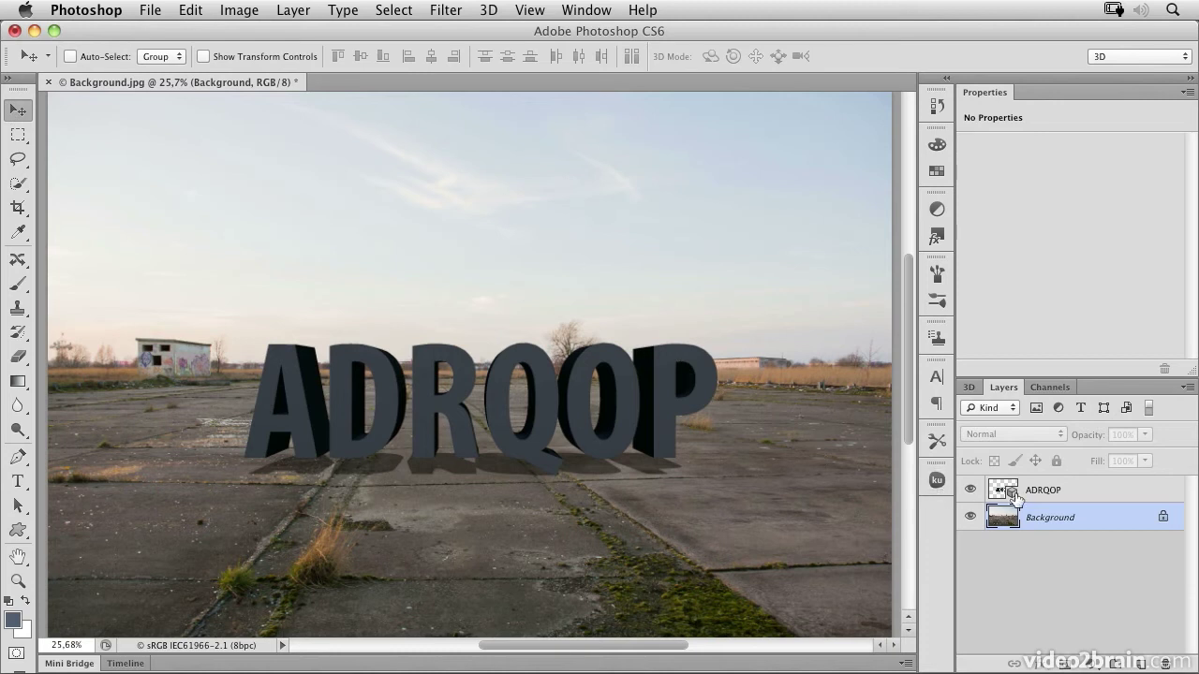
{"action": "left_click", "coordinate": [1057, 493]}
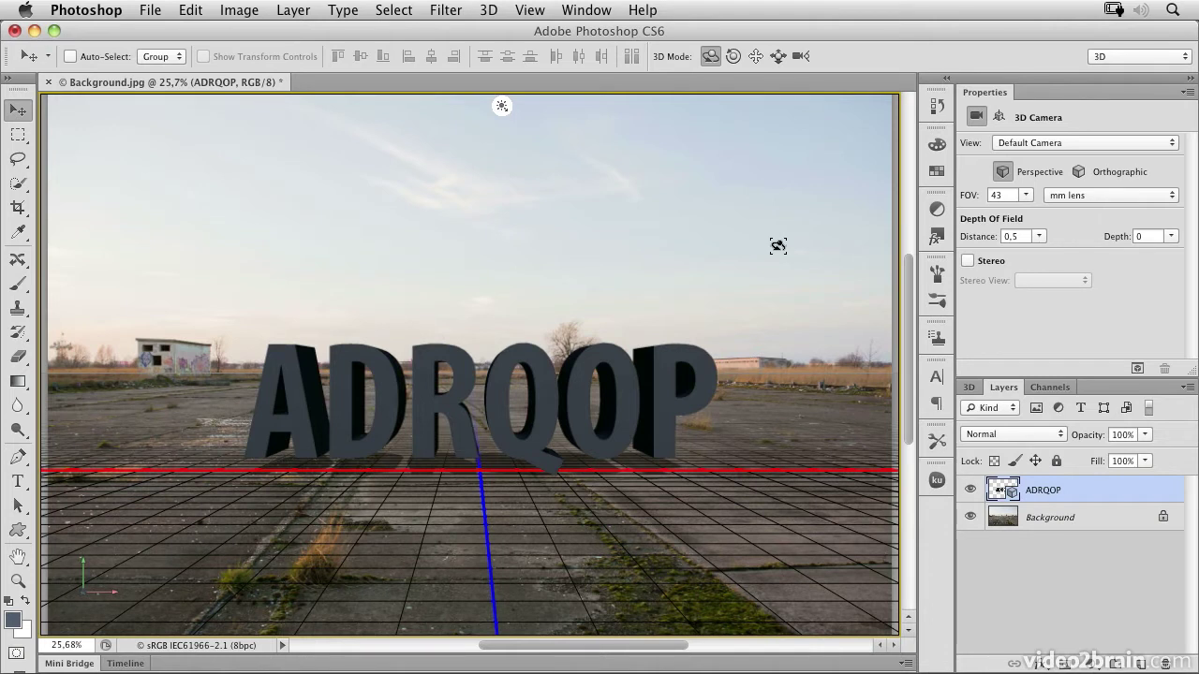
{"action": "key", "text": "v"}
{"action": "key", "text": "v"}
{"action": "key", "text": "v"}
{"action": "key", "text": "v"}
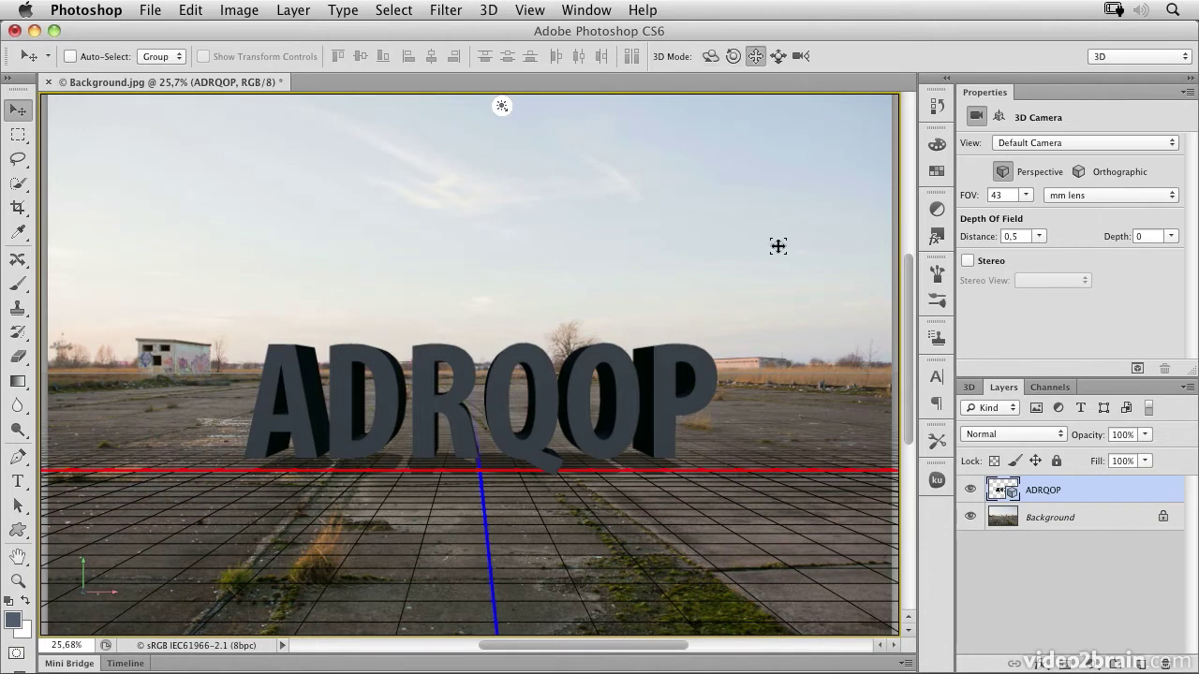
{"action": "key", "text": "v"}
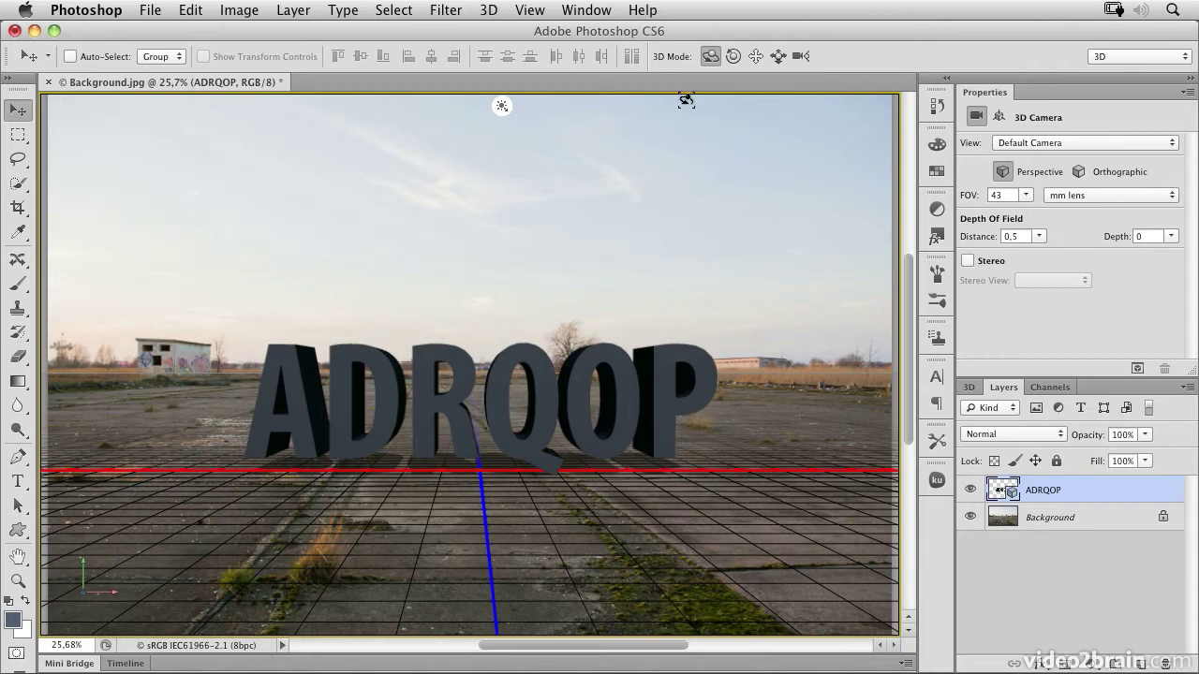
{"action": "left_click", "coordinate": [93, 8]}
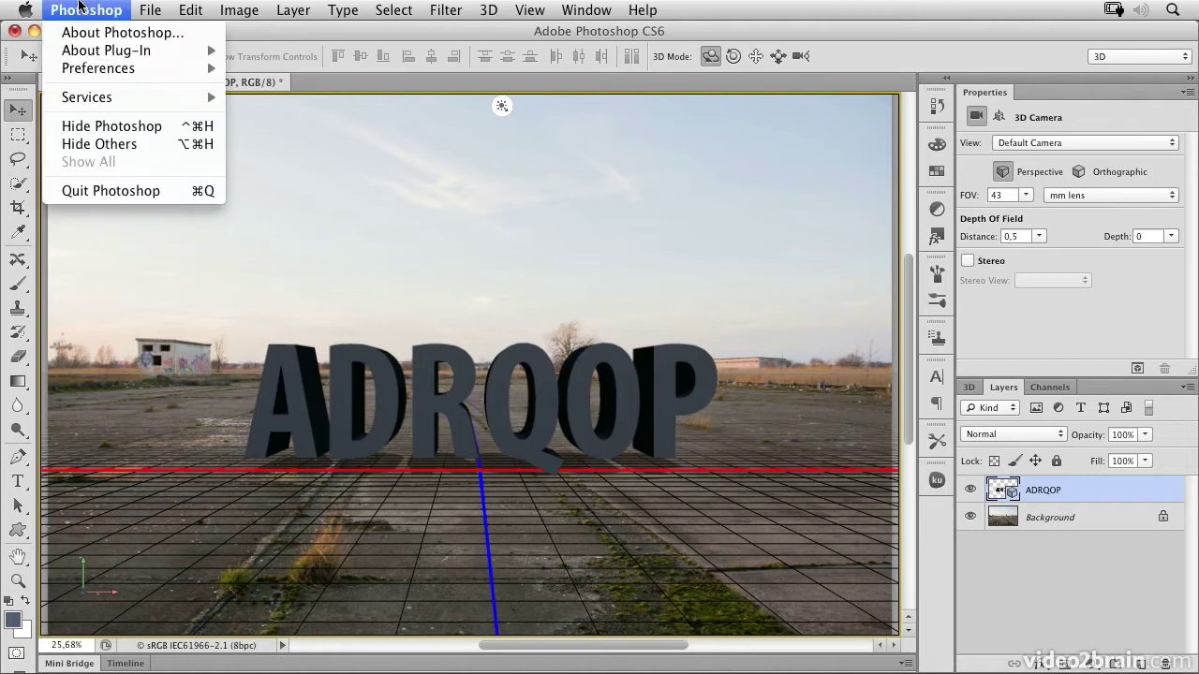
{"action": "mouse_move", "coordinate": [119, 74]}
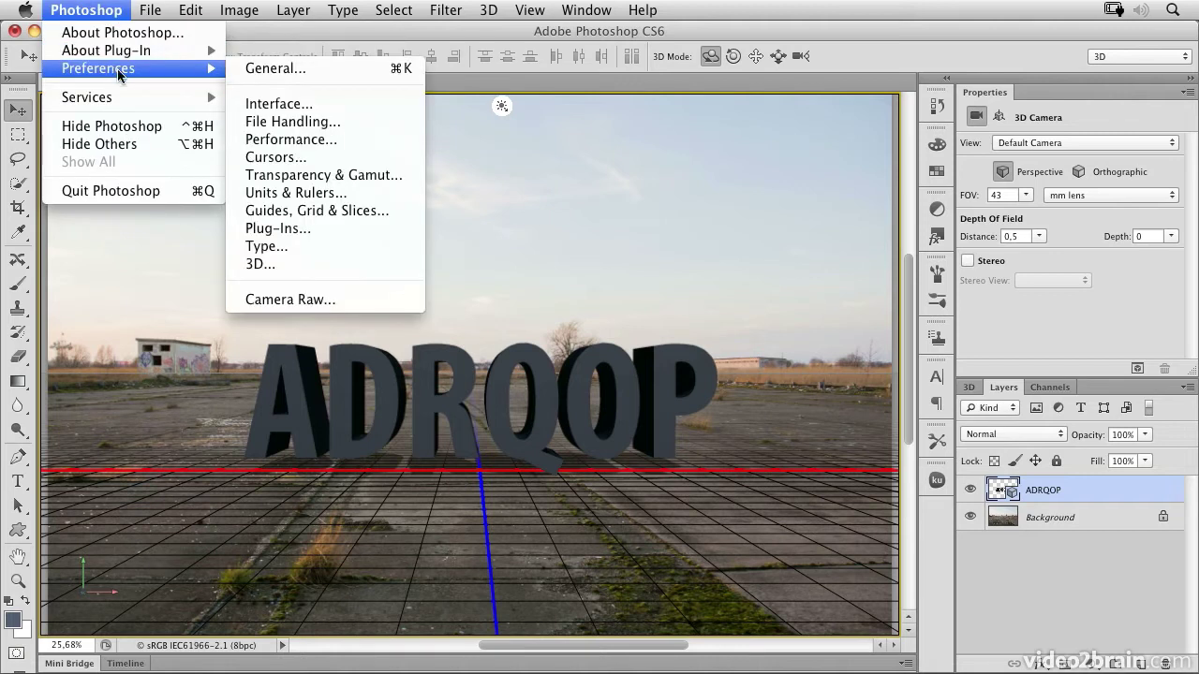
{"action": "left_click", "coordinate": [271, 75]}
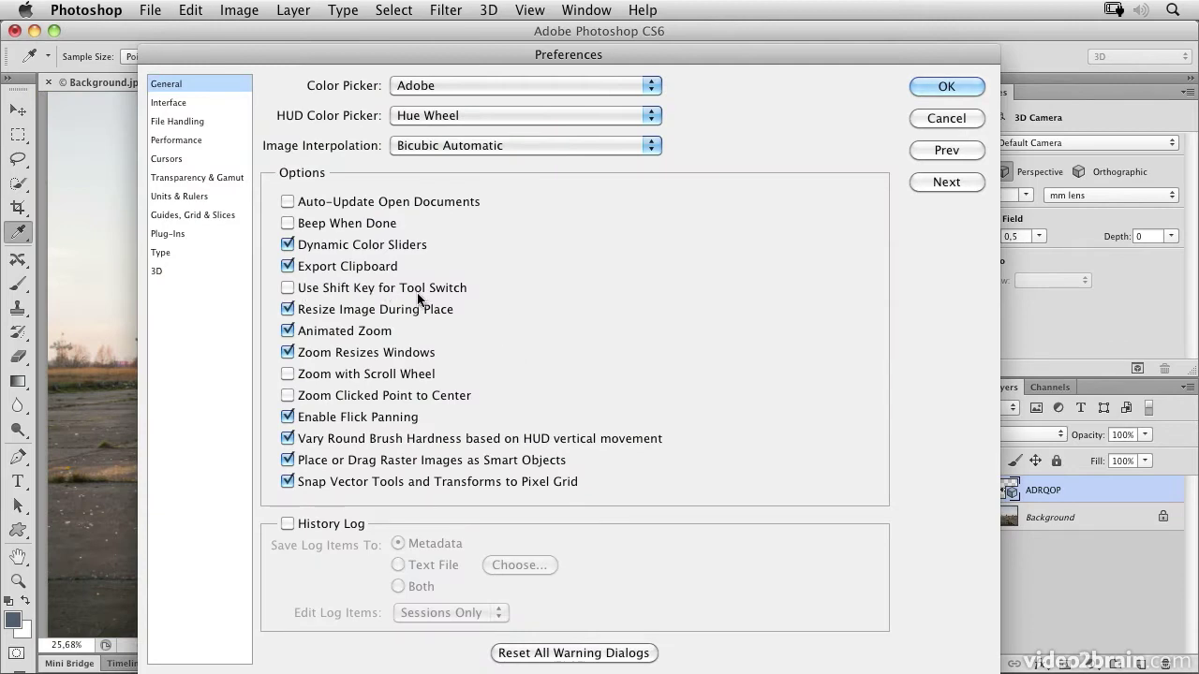
{"action": "left_click", "coordinate": [925, 121]}
{"action": "key", "text": "v"}
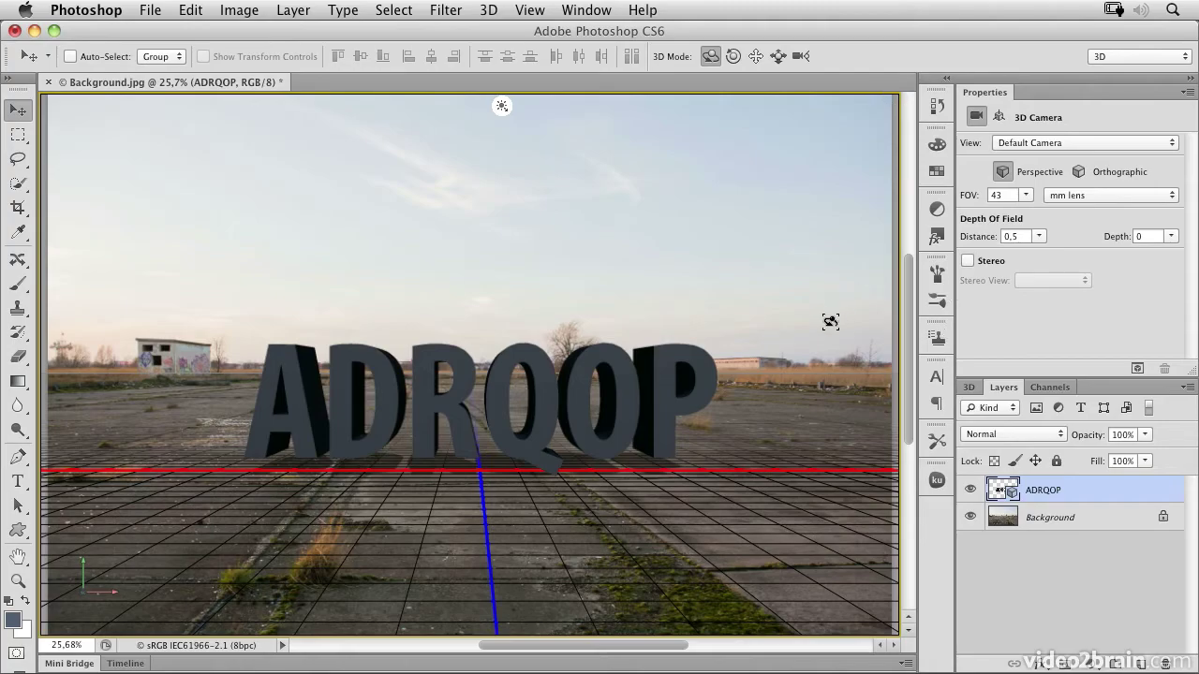
- Orbit the camera slightly lower, then select the Environment to show IBL and ground-plane shadow settings
{"action": "mouse_move", "coordinate": [826, 322]}
{"action": "left_mouse_down"}
{"action": "mouse_move", "coordinate": [731, 309]}
{"action": "mouse_move", "coordinate": [655, 337]}
{"action": "mouse_move", "coordinate": [768, 394]}
{"action": "mouse_move", "coordinate": [829, 327]}
{"action": "left_mouse_up"}
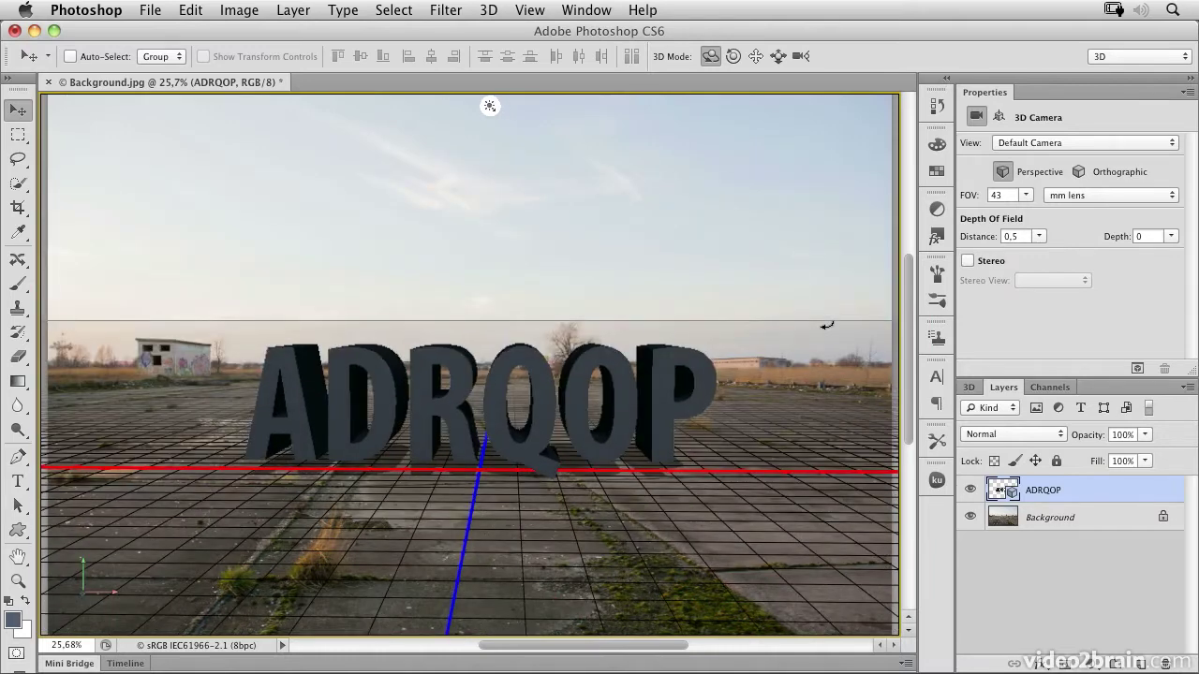
{"action": "left_click", "coordinate": [791, 269]}
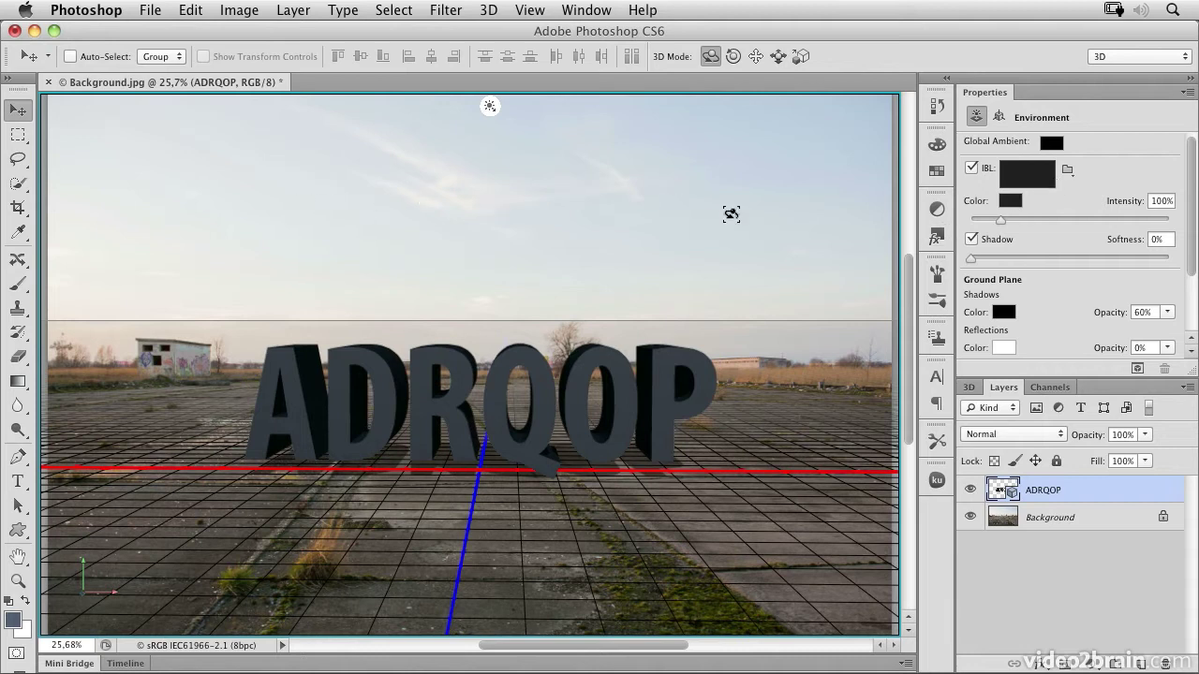
{"action": "left_click", "coordinate": [774, 219]}
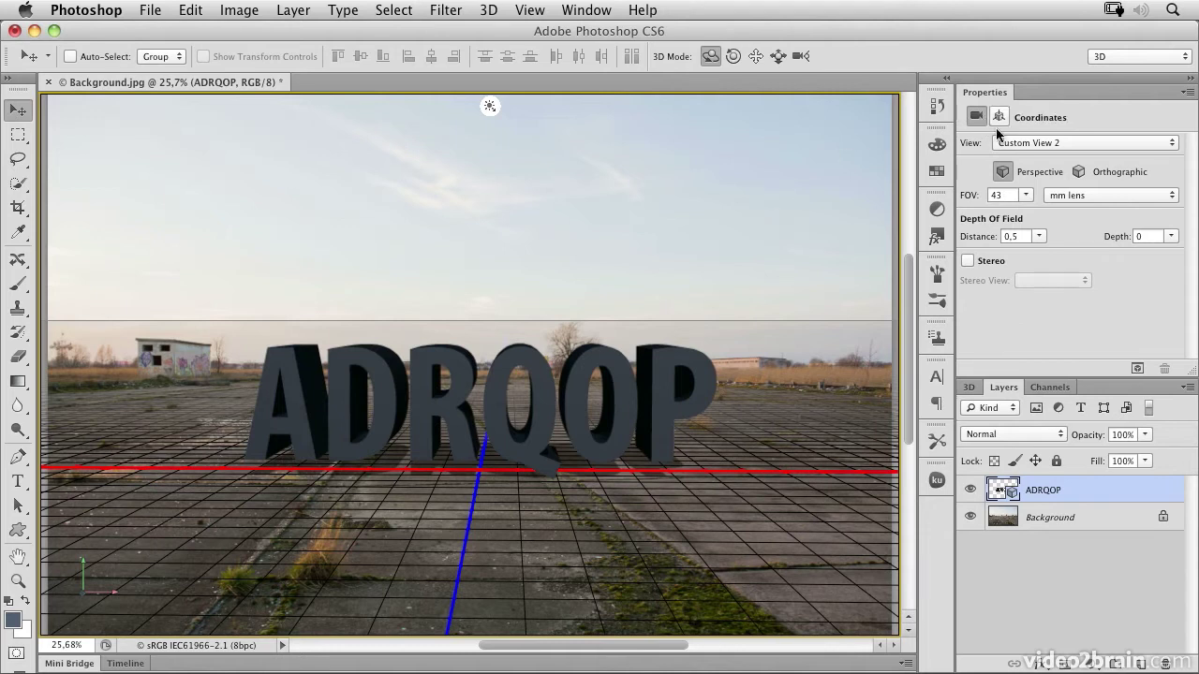
{"action": "left_click", "coordinate": [790, 228]}
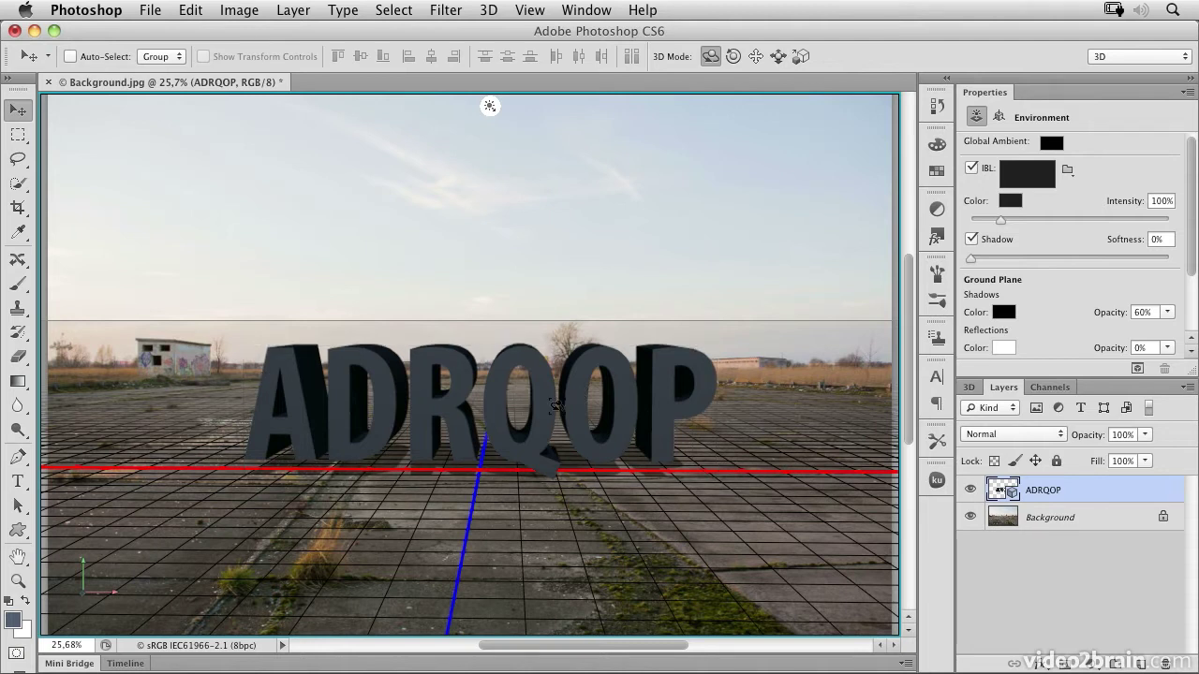
- Select the ADRQOP mesh, rotate it to reveal its extruded side, and turn it 28.2° around Z
{"action": "left_click", "coordinate": [552, 404]}
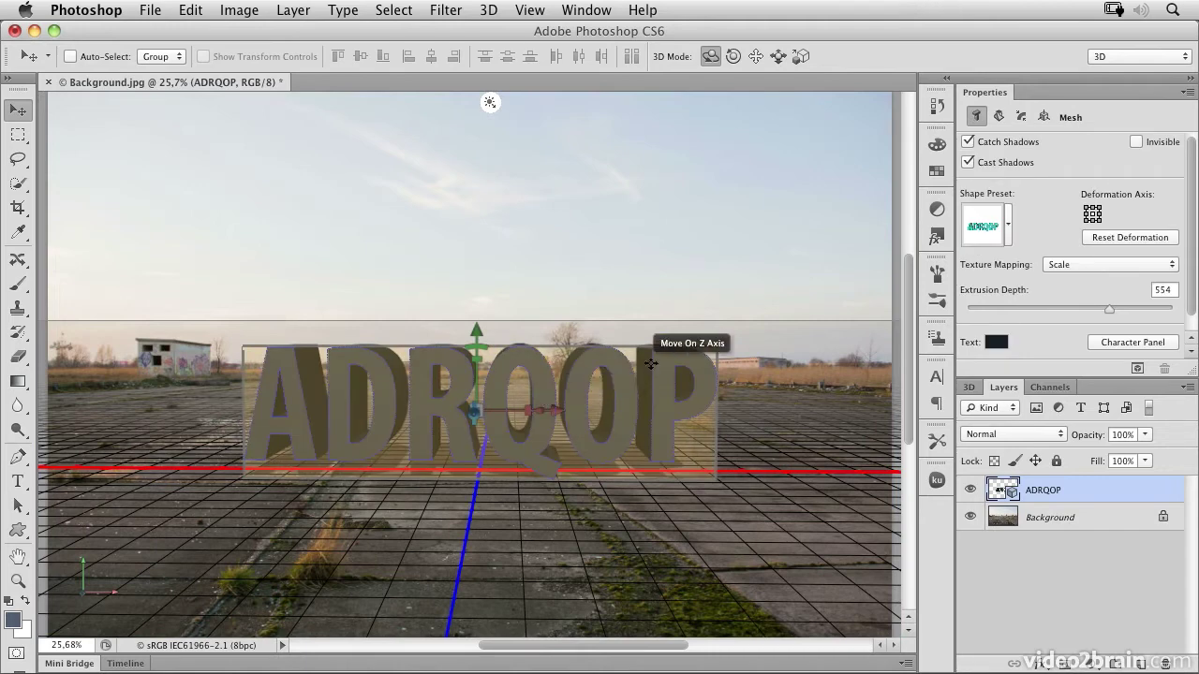
{"action": "left_click_drag", "start_coordinate": [783, 397], "coordinate": [749, 209]}
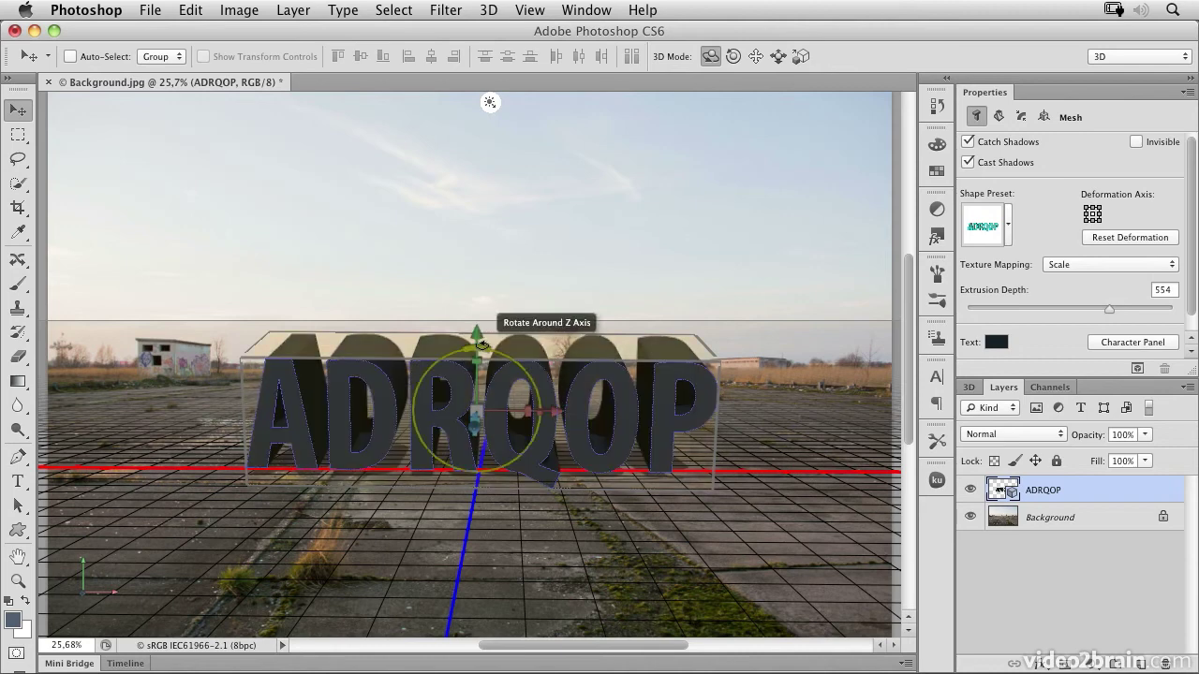
{"action": "left_click_drag", "start_coordinate": [484, 344], "coordinate": [493, 312]}
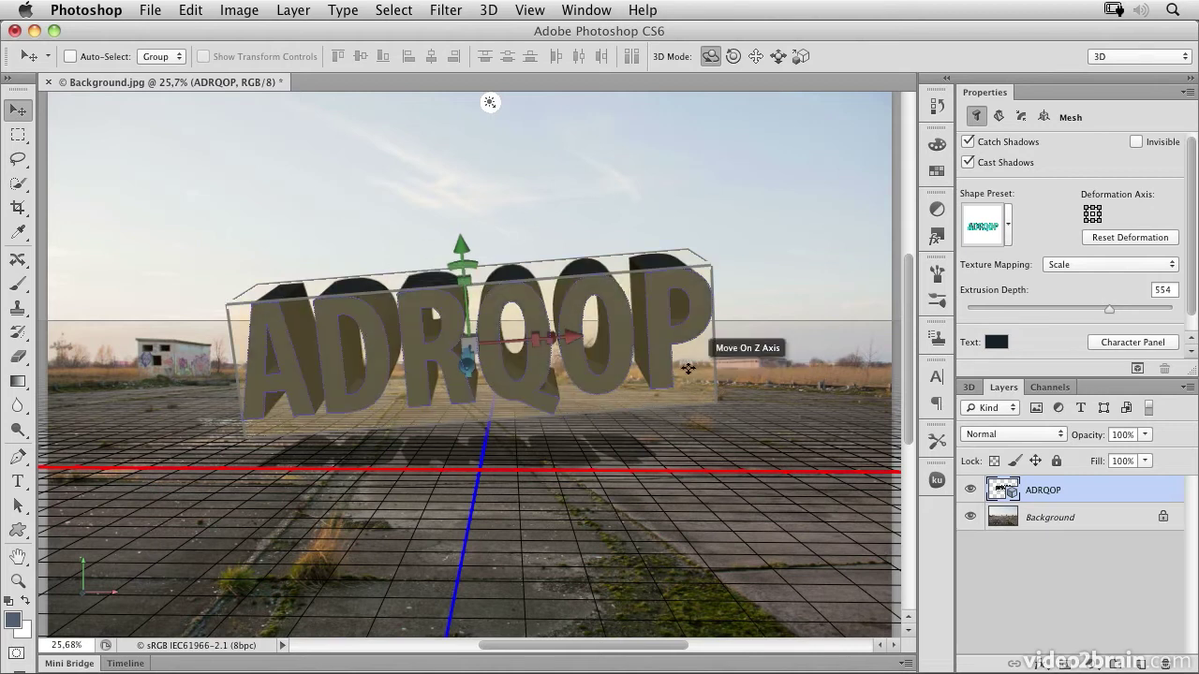
- Select the P's inner hole and the text material, previewing material presets without changing anything
{"action": "left_click", "coordinate": [662, 321]}
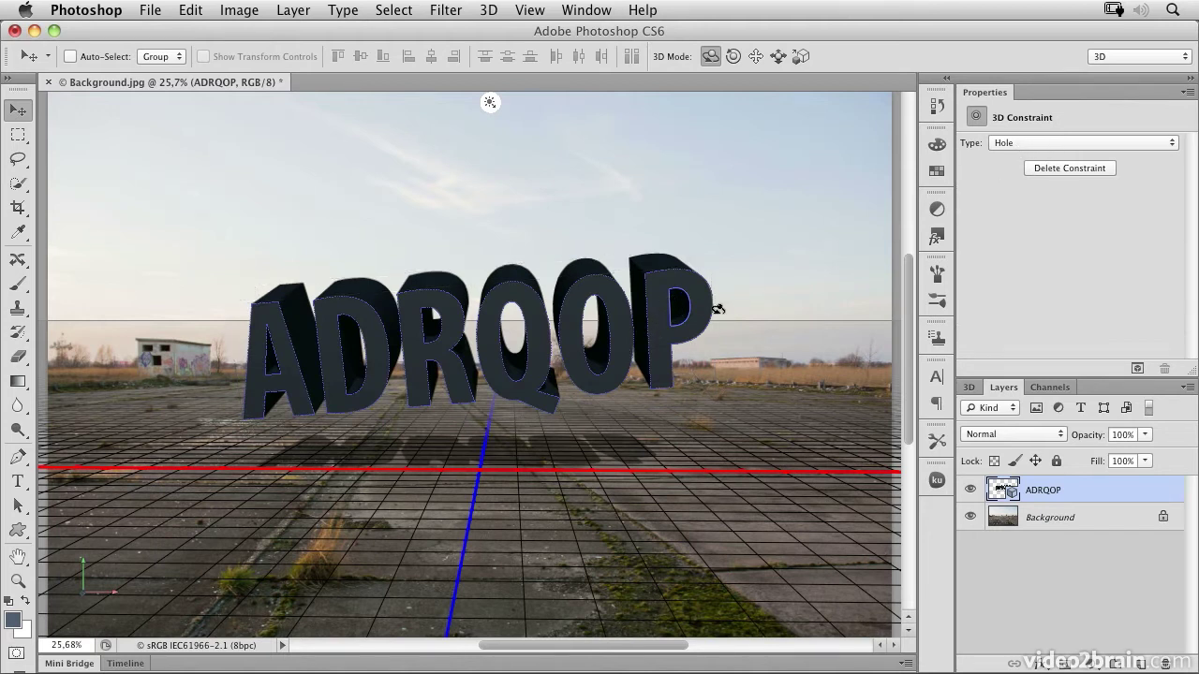
{"action": "left_click", "coordinate": [656, 321]}
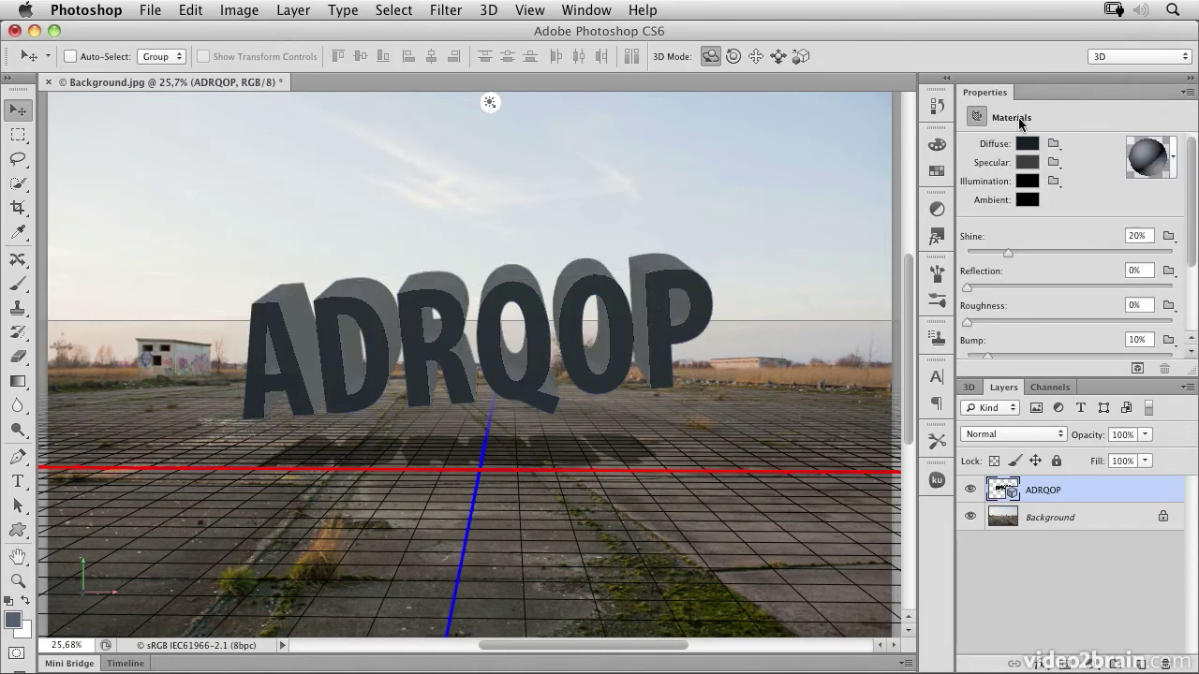
{"action": "left_click", "coordinate": [1174, 164]}
{"action": "left_click", "coordinate": [1101, 111]}
- Select the 3D camera and orbit it around the floating ADRQOP text
{"action": "scroll", "coordinate": [1096, 266], "scroll_direction": "down", "scroll_amount": 1}
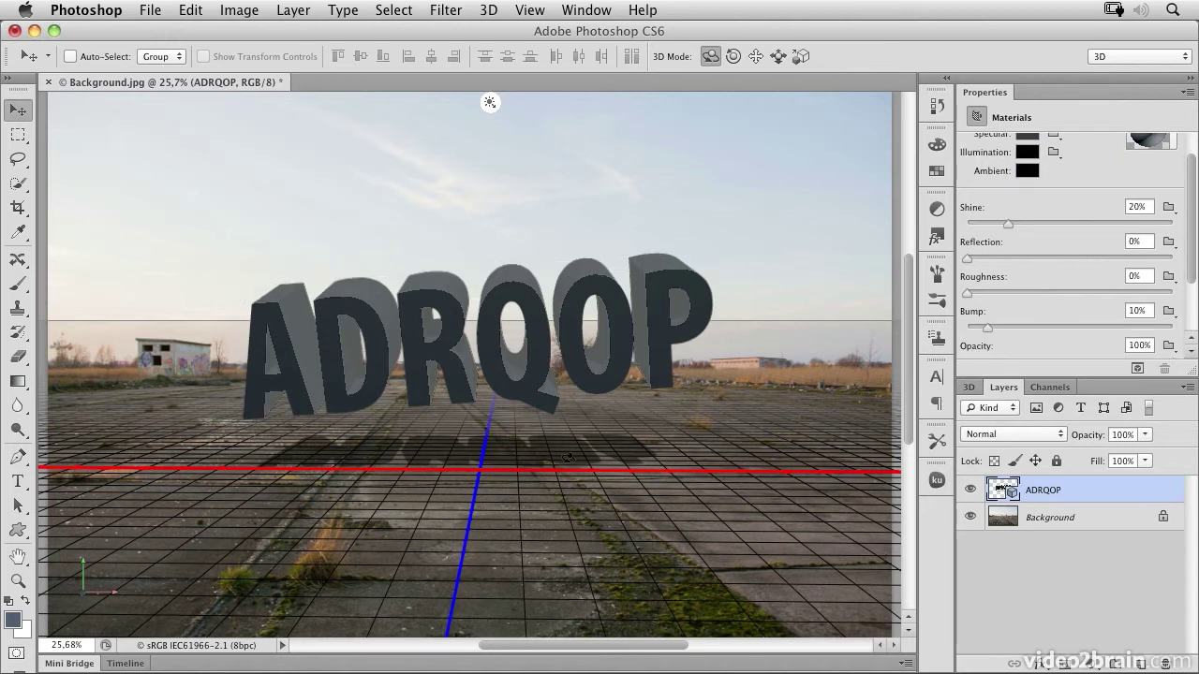
{"action": "left_click", "coordinate": [771, 402]}
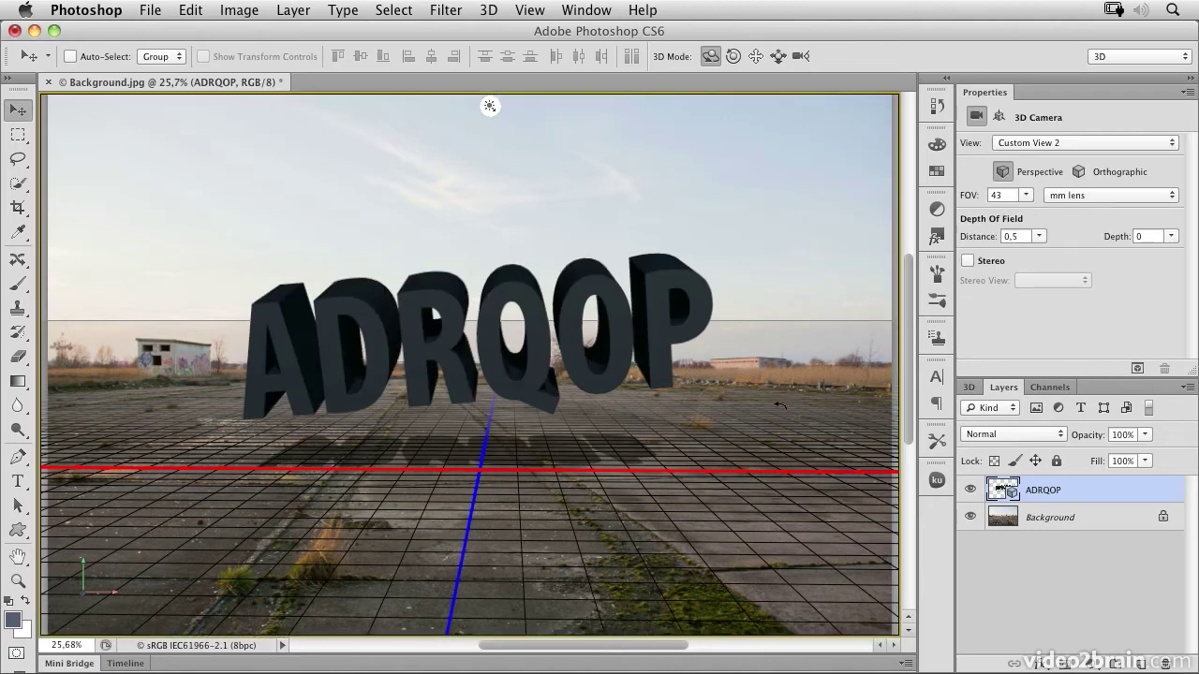
{"action": "mouse_move", "coordinate": [777, 405]}
{"action": "left_mouse_down"}
{"action": "mouse_move", "coordinate": [153, 350]}
{"action": "mouse_move", "coordinate": [785, 393]}
{"action": "left_mouse_up"}
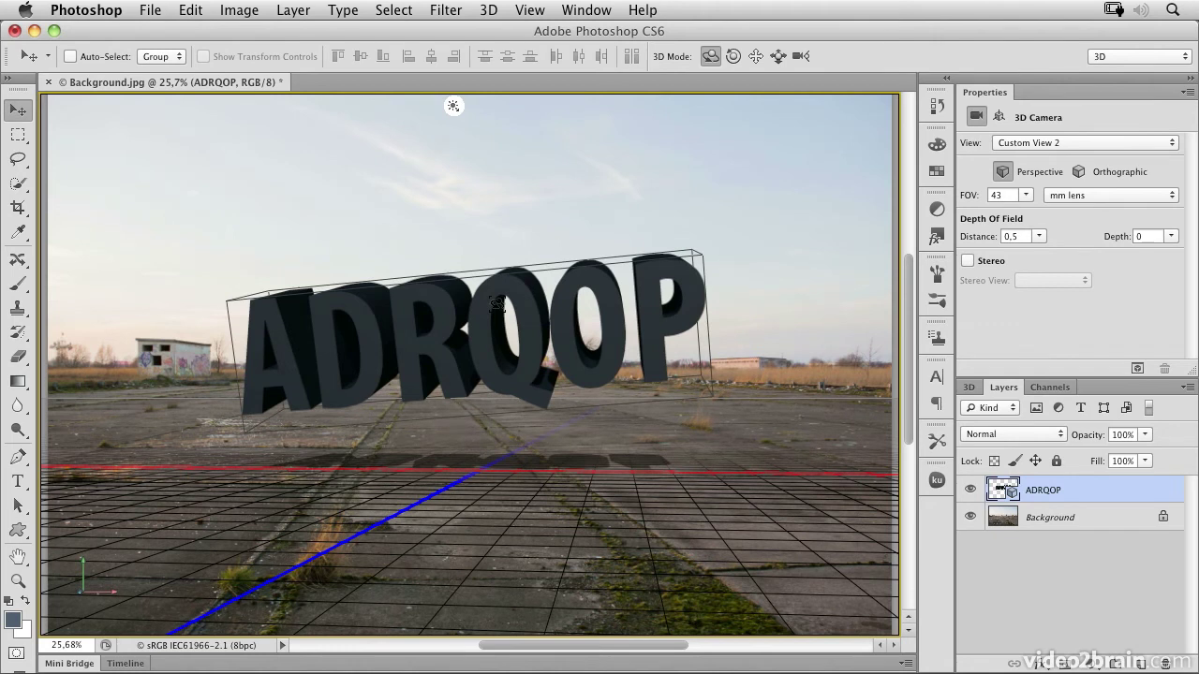
- Turn on the 3D Secondary View from the View > Show menu
{"action": "left_click", "coordinate": [530, 9]}
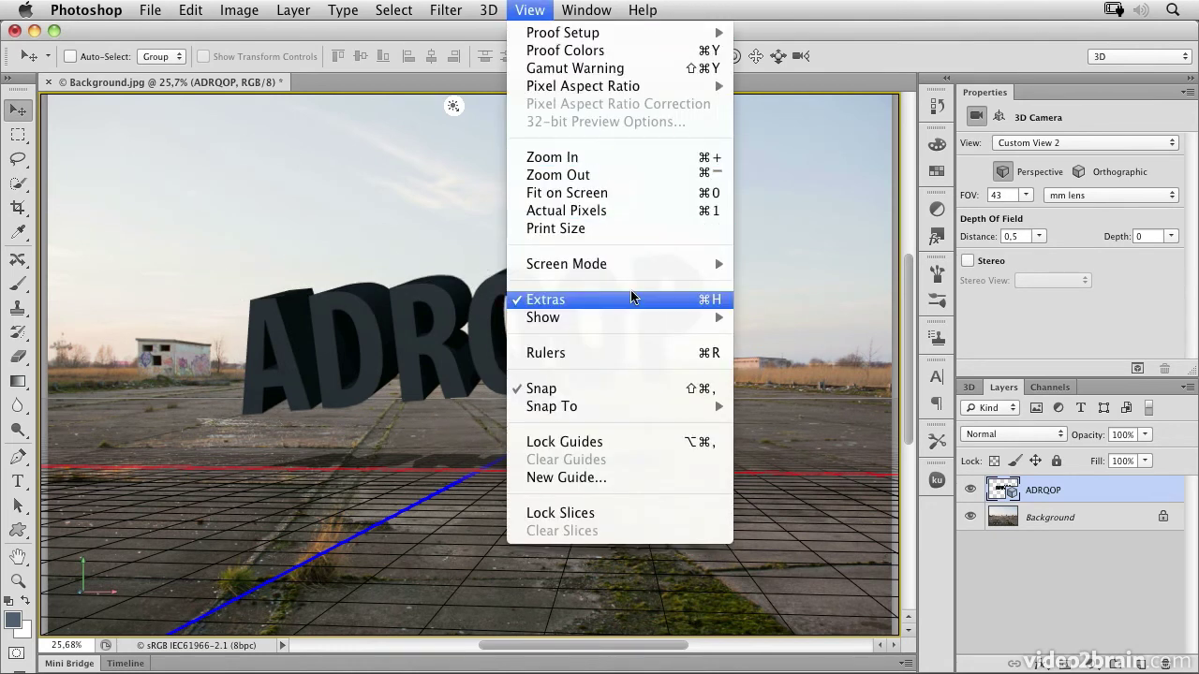
{"action": "mouse_move", "coordinate": [595, 318]}
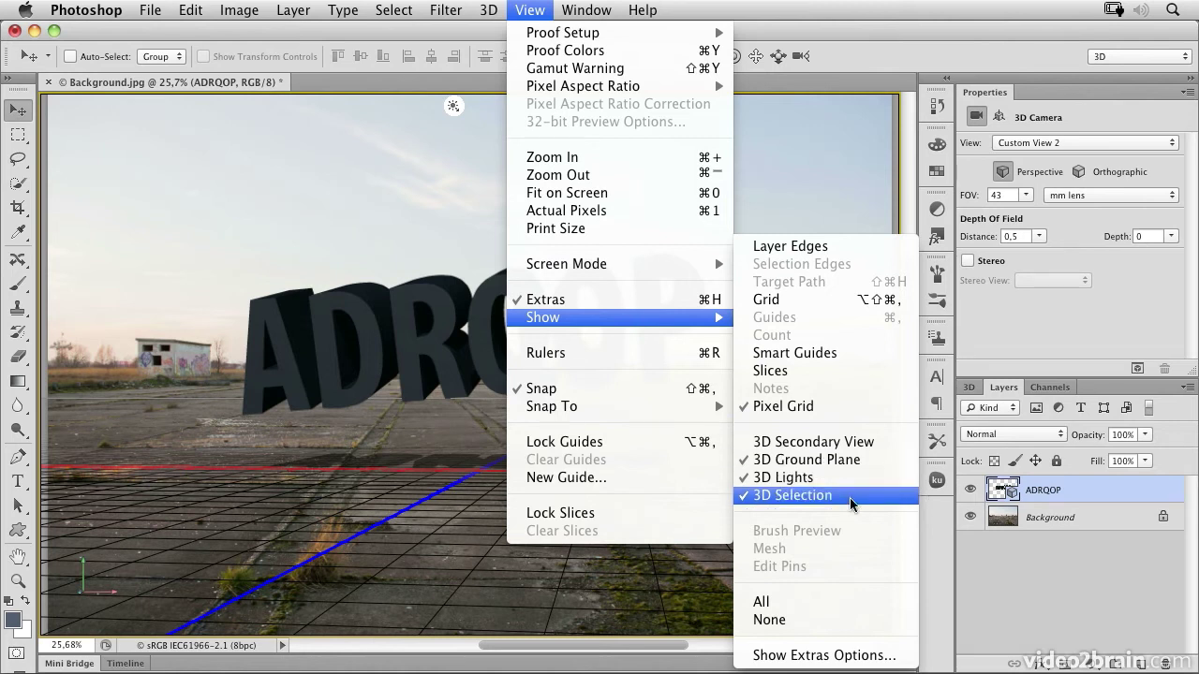
{"action": "left_click", "coordinate": [831, 442]}
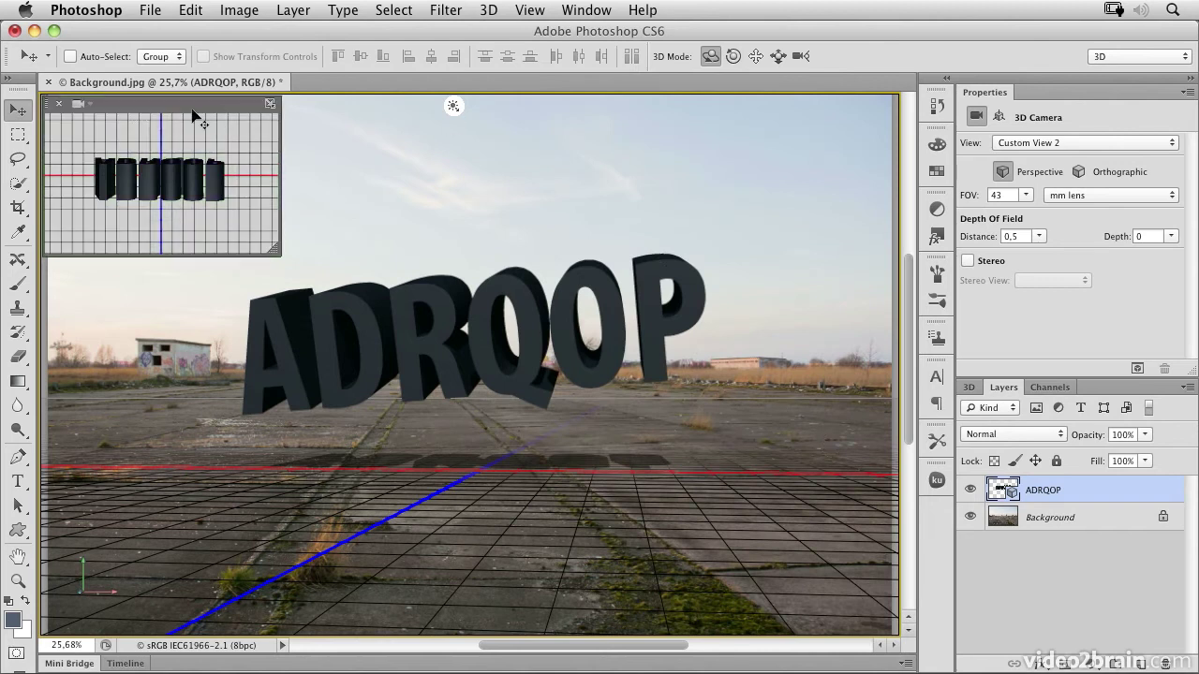
- Set the secondary view camera to Right, then Front, and finally Top
{"action": "left_click", "coordinate": [75, 104]}
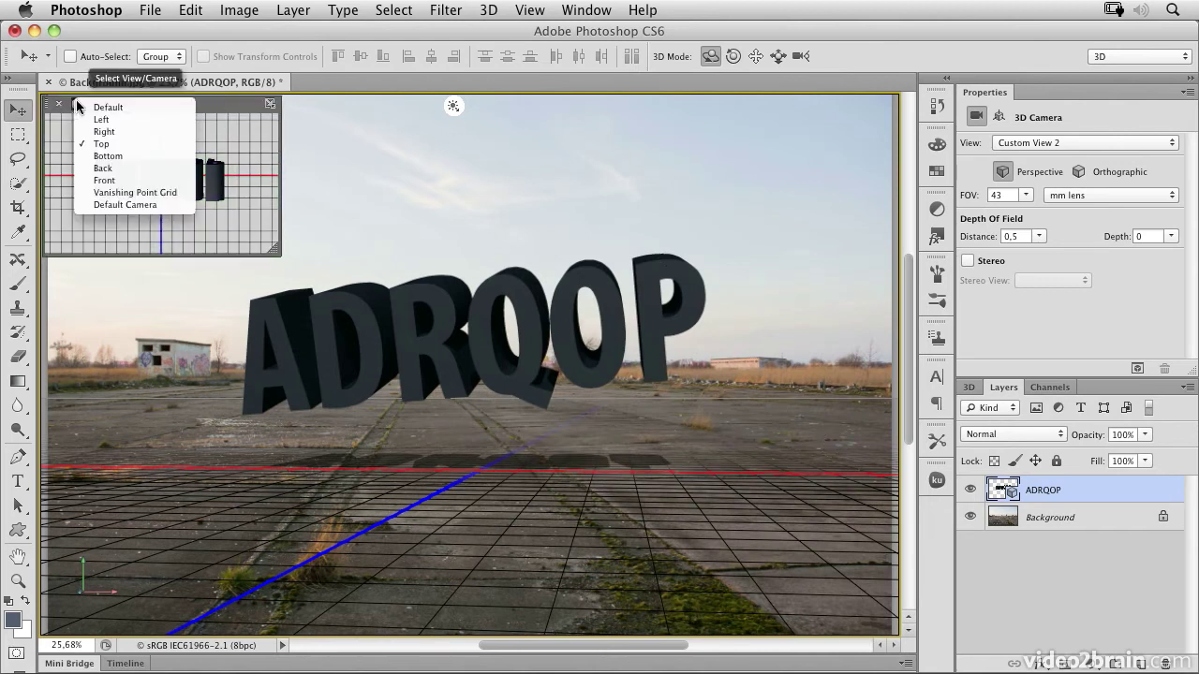
{"action": "left_click", "coordinate": [134, 131]}
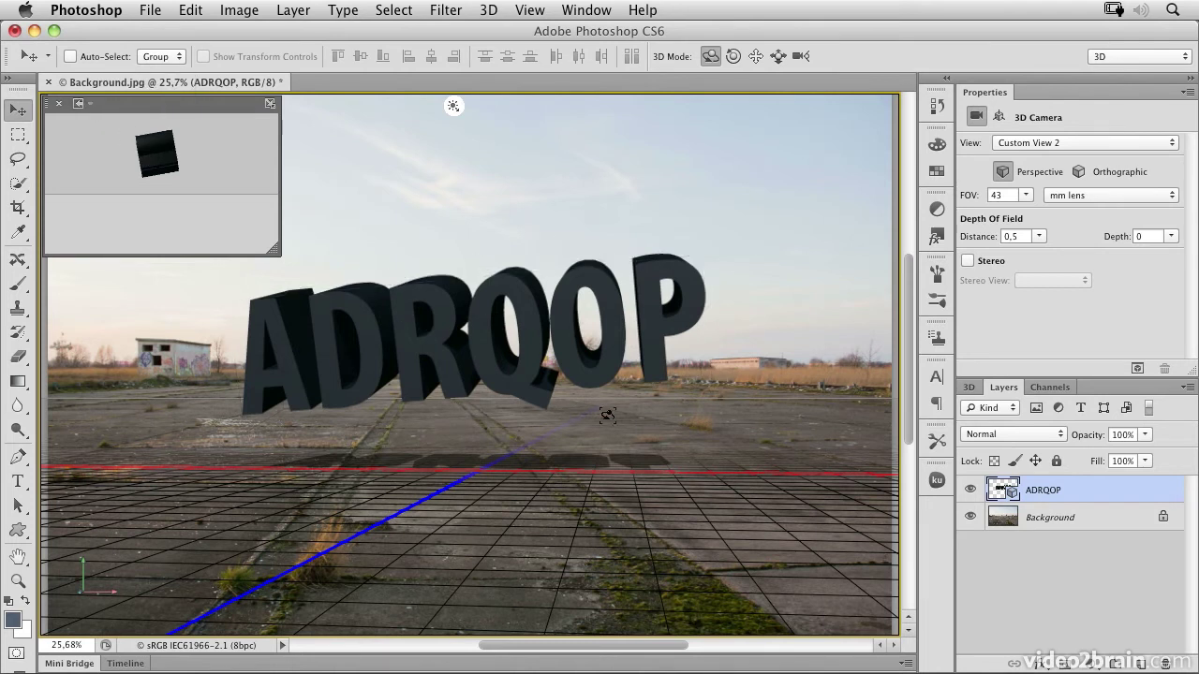
{"action": "left_click", "coordinate": [79, 103]}
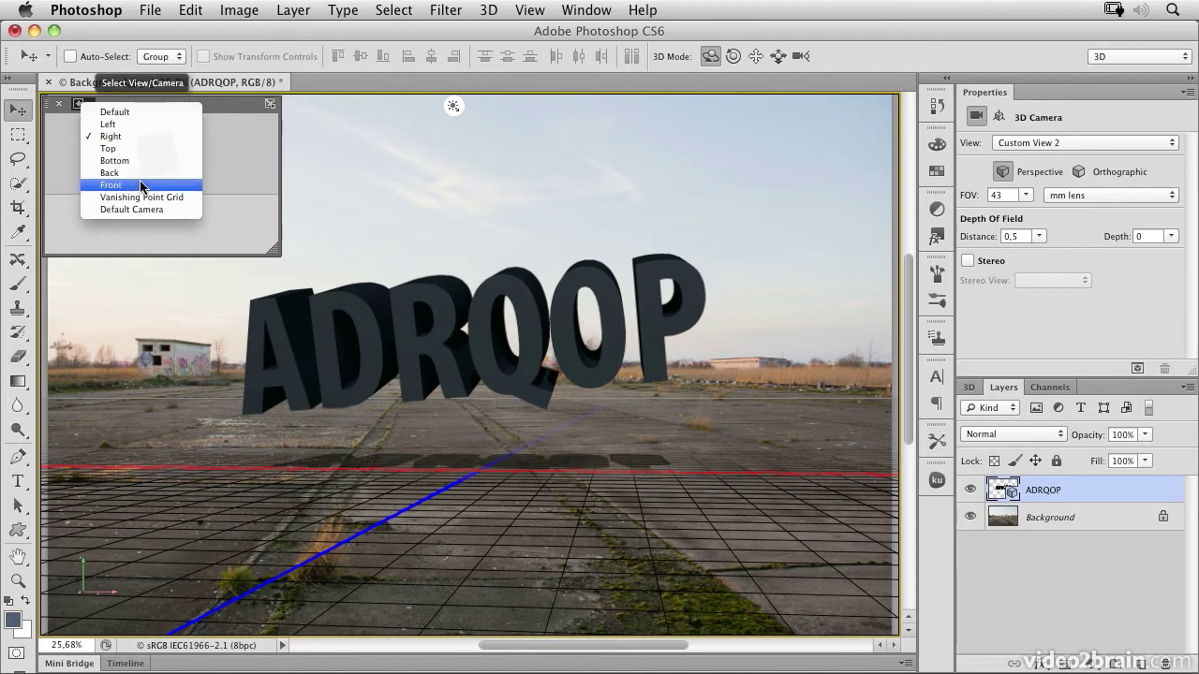
{"action": "left_click", "coordinate": [140, 185]}
{"action": "left_click", "coordinate": [82, 105]}
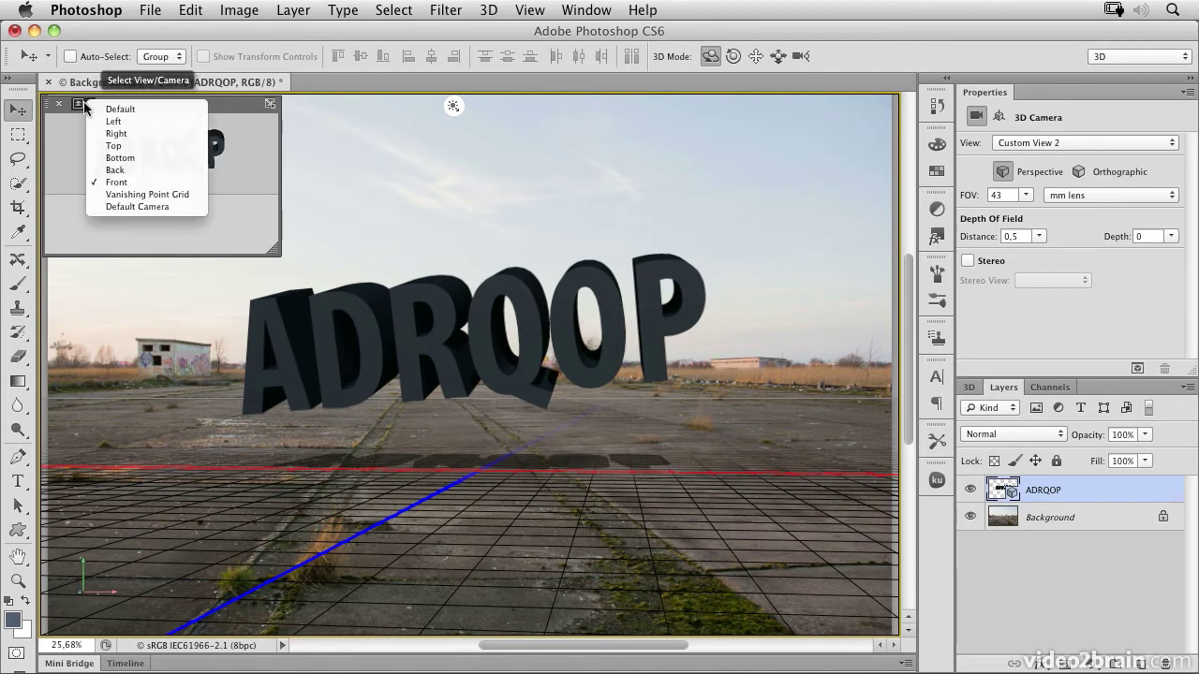
{"action": "left_click", "coordinate": [131, 148]}
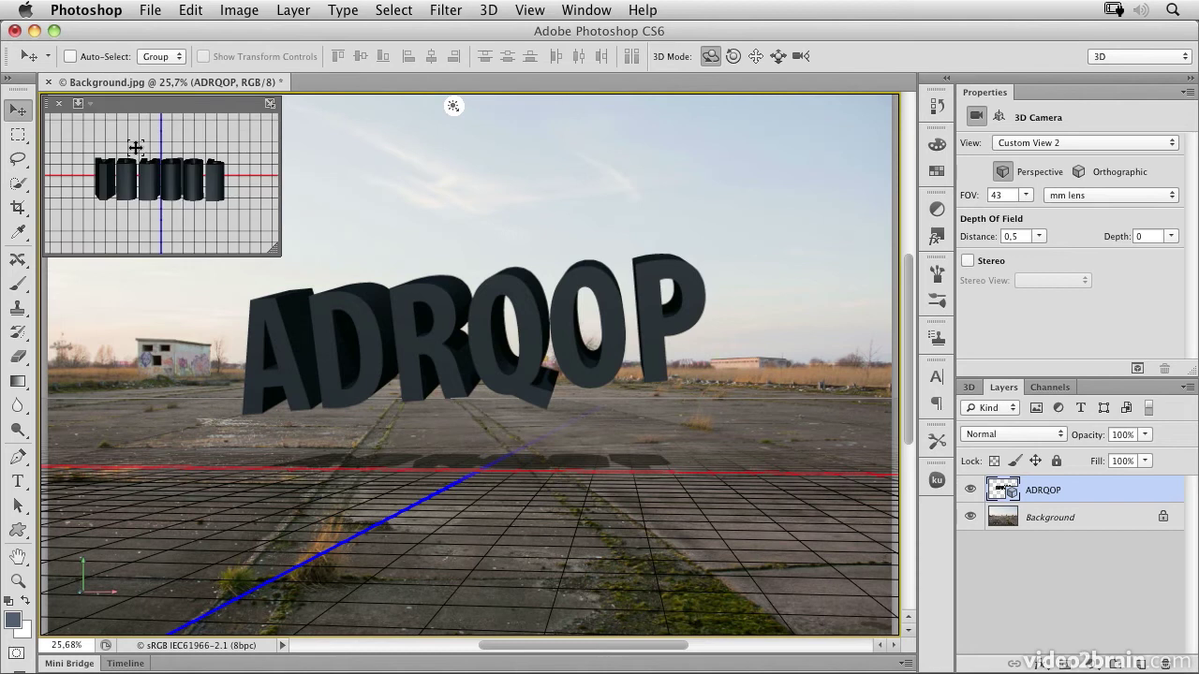
{"action": "left_click", "coordinate": [269, 104]}
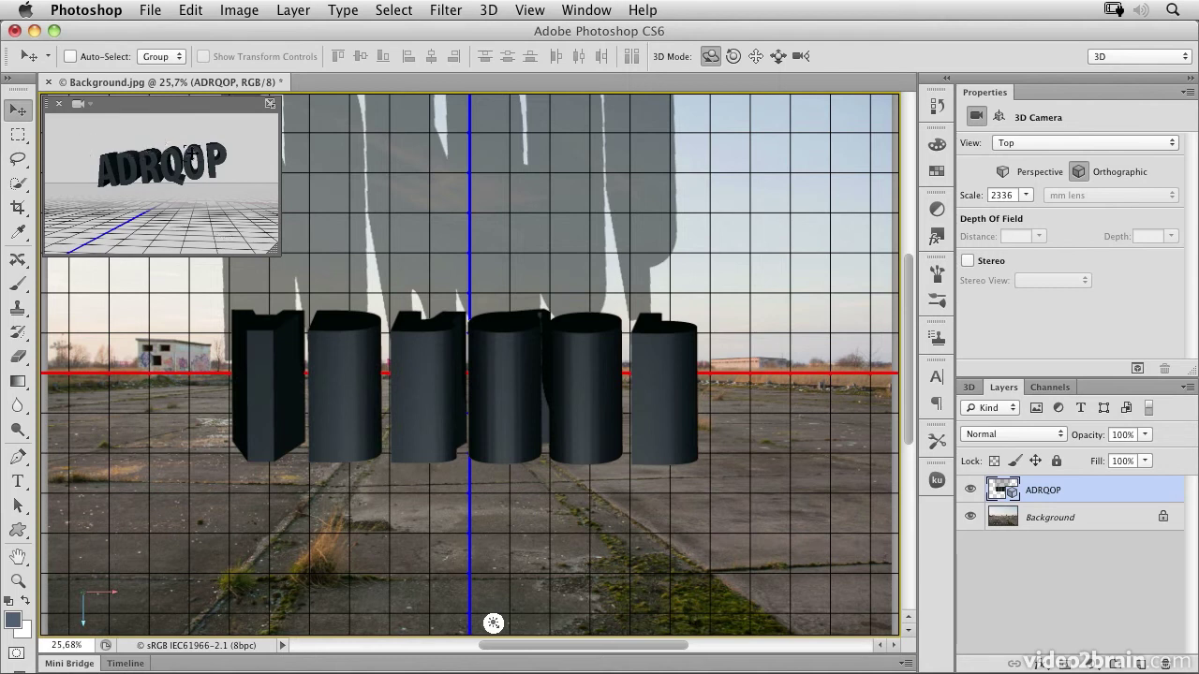
{"action": "left_click", "coordinate": [270, 103]}
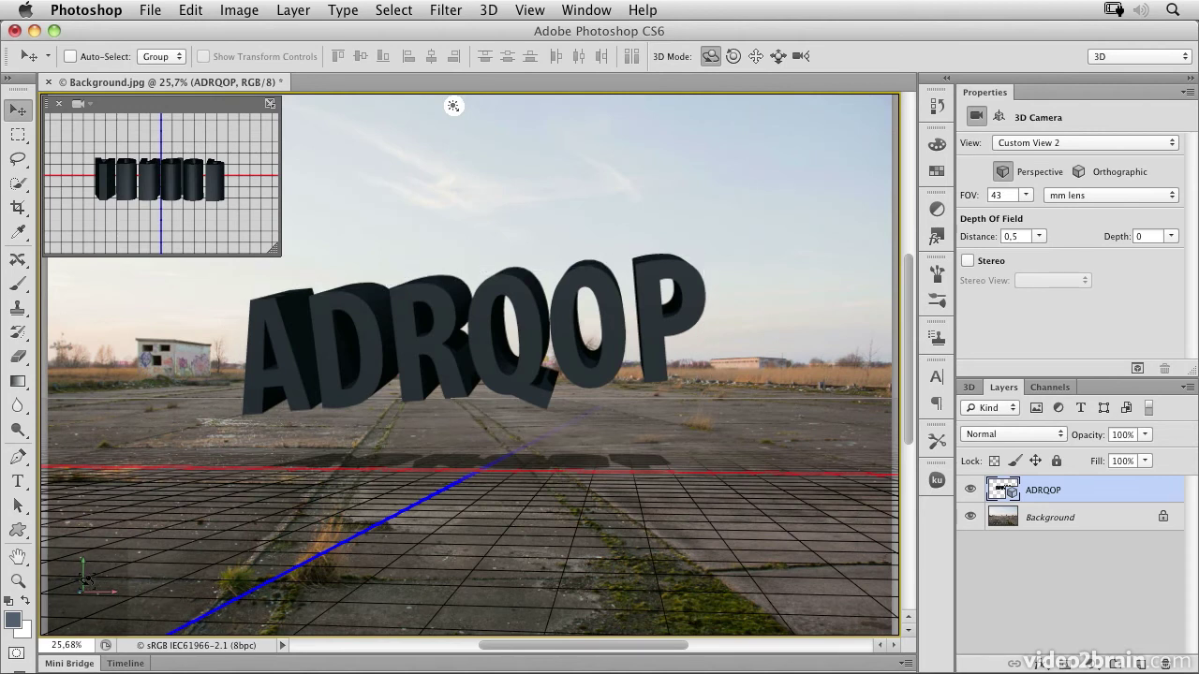
- Dismiss the camera view list, close the secondary 3D view, and select the ADRQOP text mesh
{"action": "right_click", "coordinate": [84, 579]}
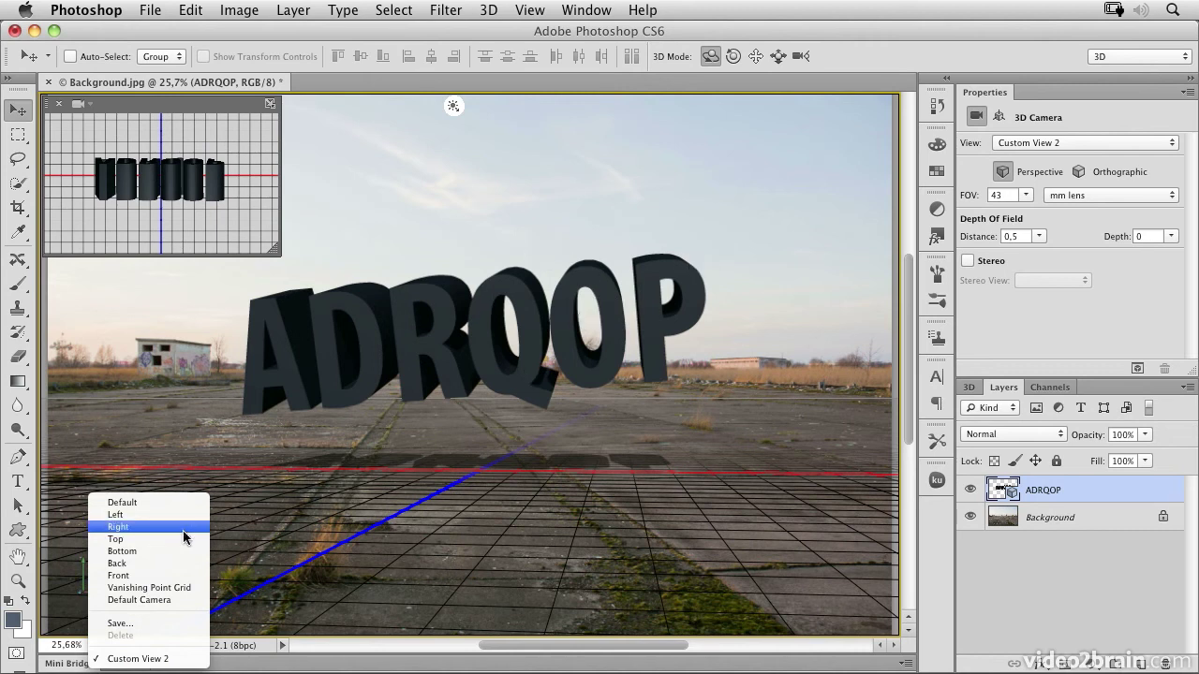
{"action": "left_click", "coordinate": [59, 103]}
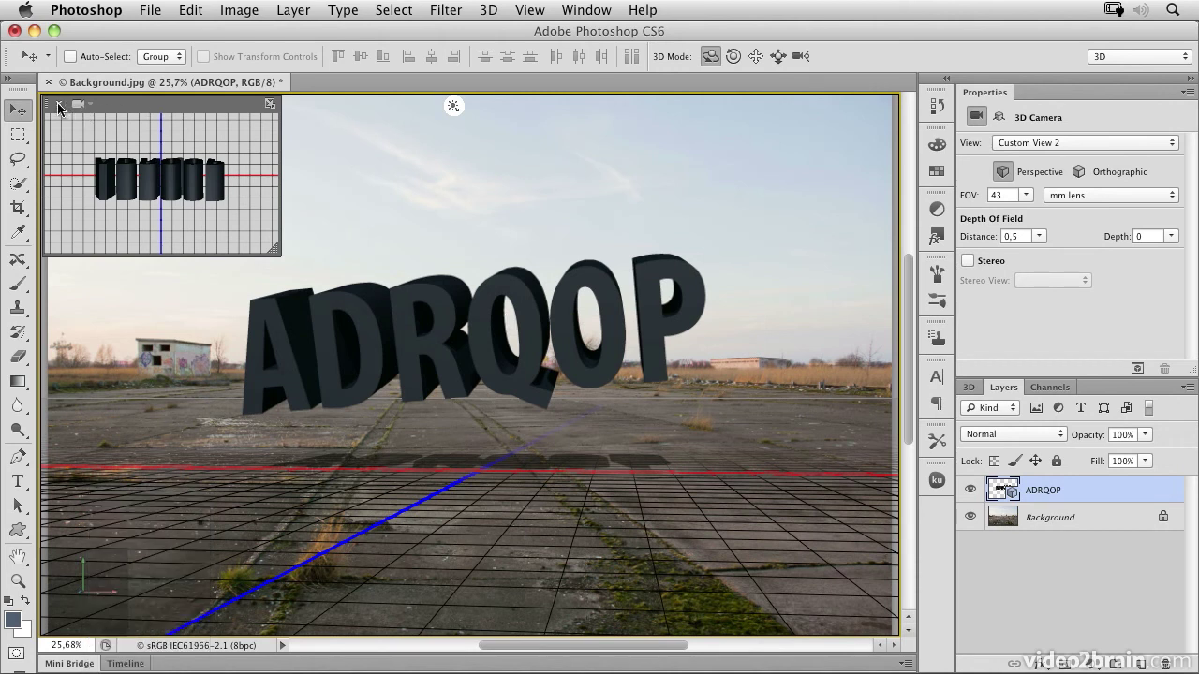
{"action": "left_click", "coordinate": [59, 103]}
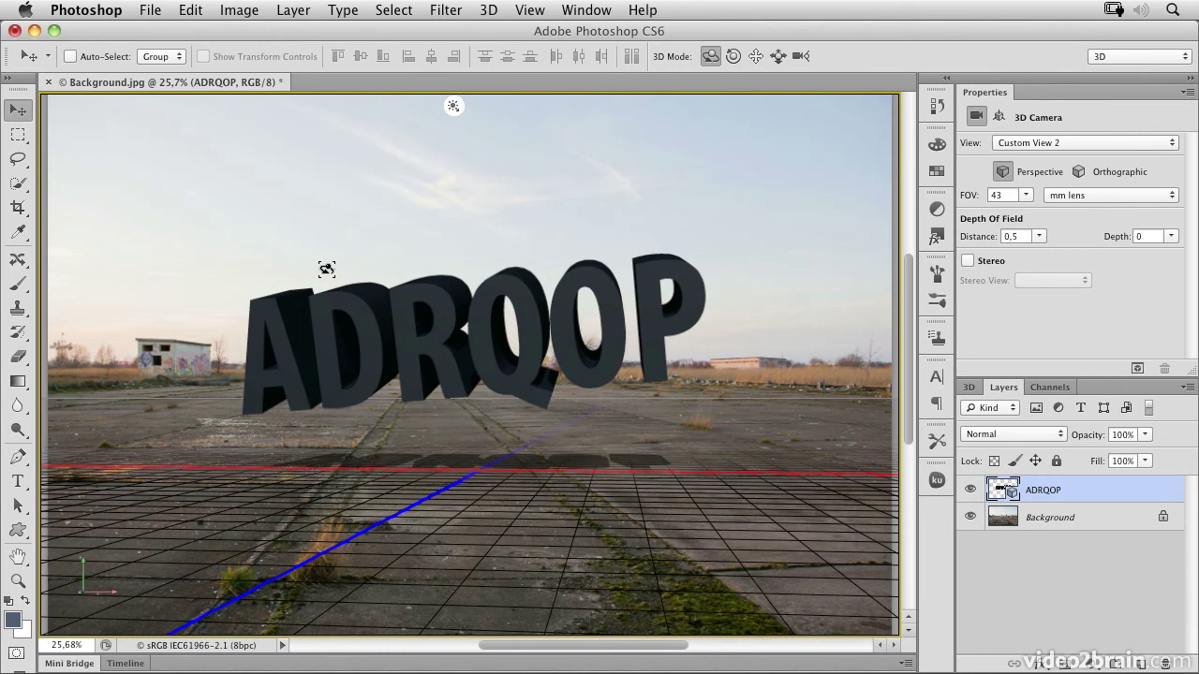
{"action": "left_click", "coordinate": [336, 352]}
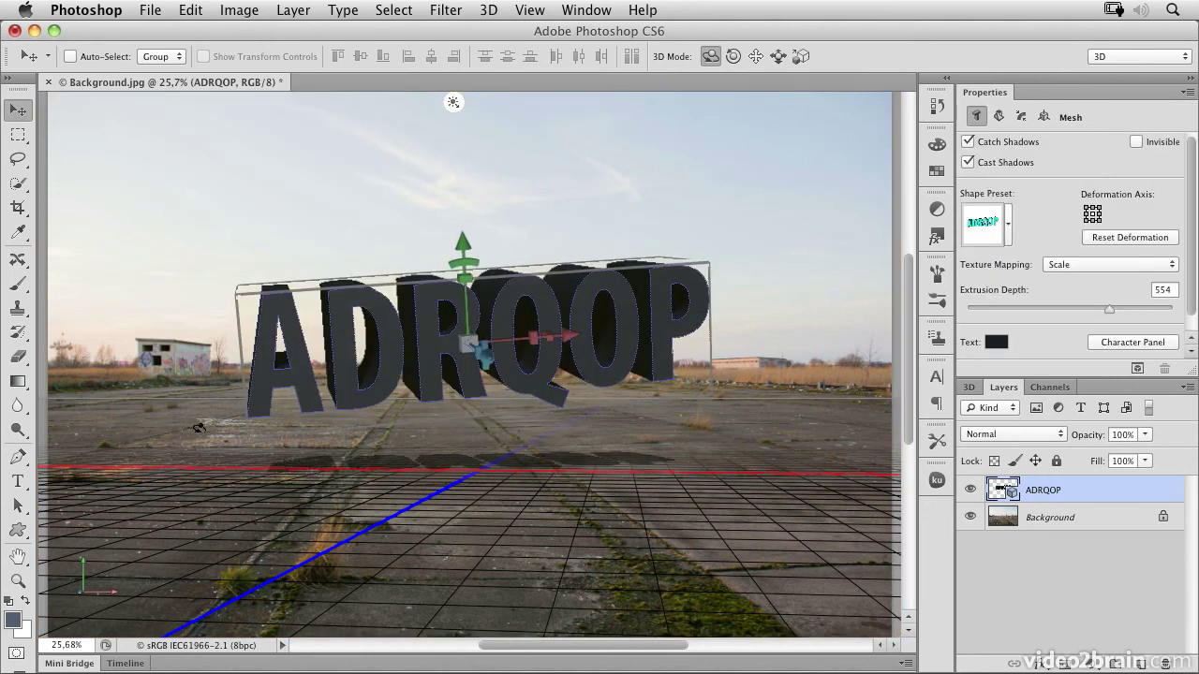